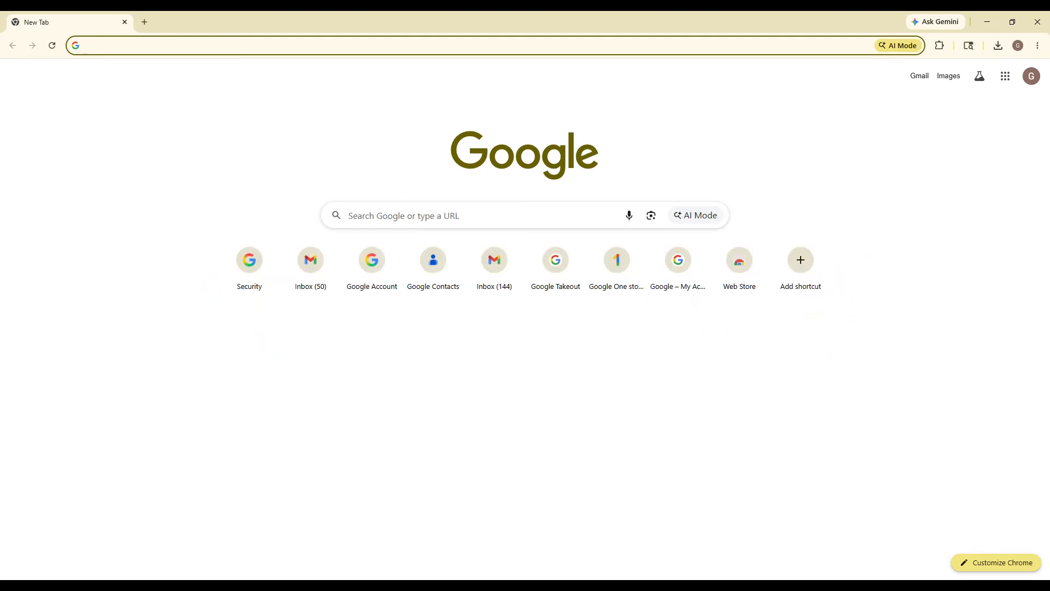
# Load mail.google.com in Chrome using the address-bar autocomplete for 'm'.
pyautogui.write('mail.google.com')
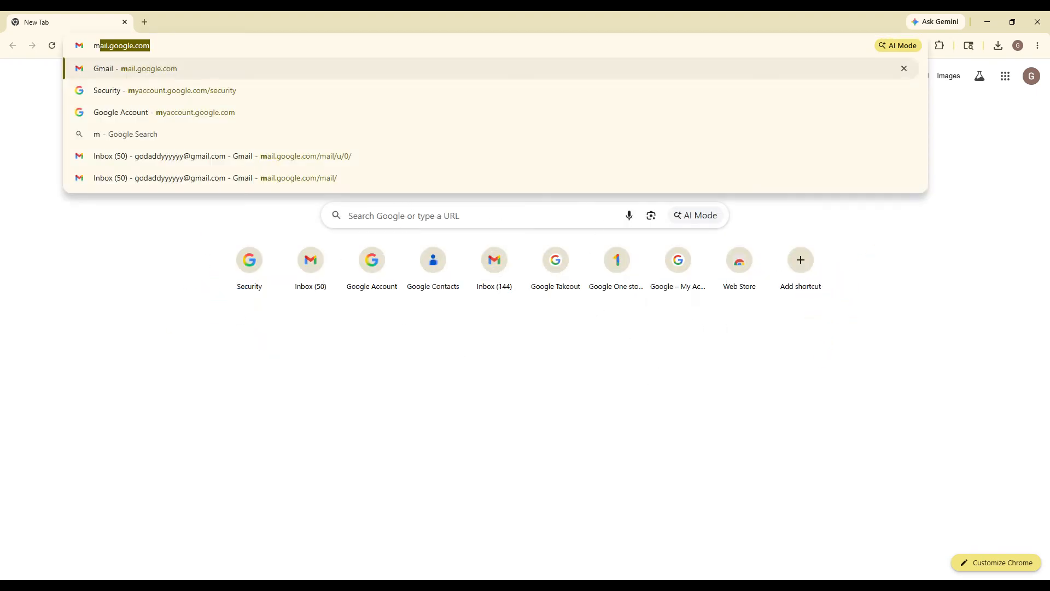
pyautogui.press('Right')
pyautogui.press('Return')
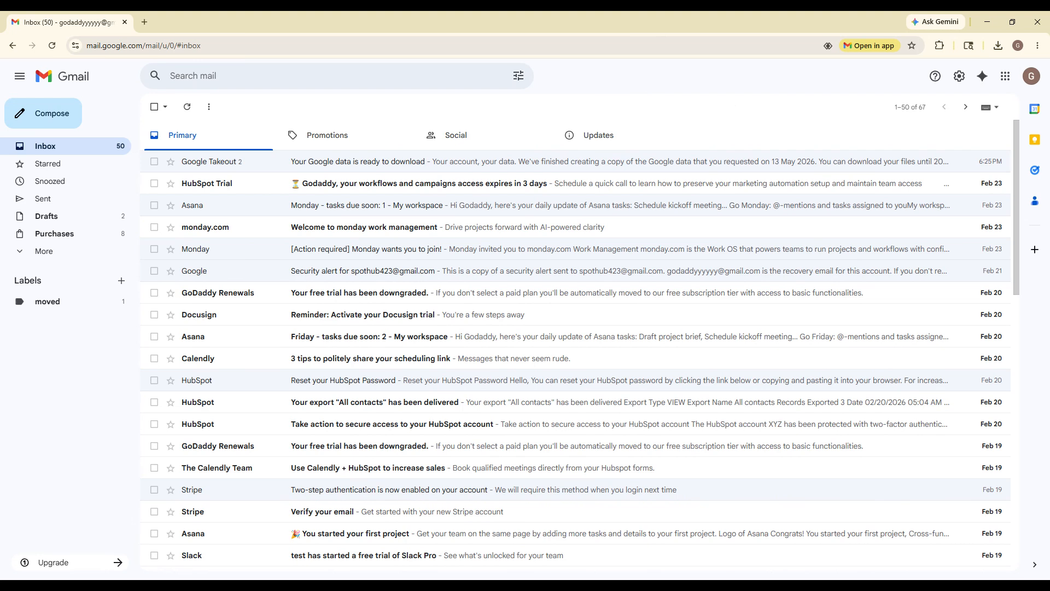
# Send yourself a new email with subject 'test' and body 'test'.
pyautogui.click(52, 113)
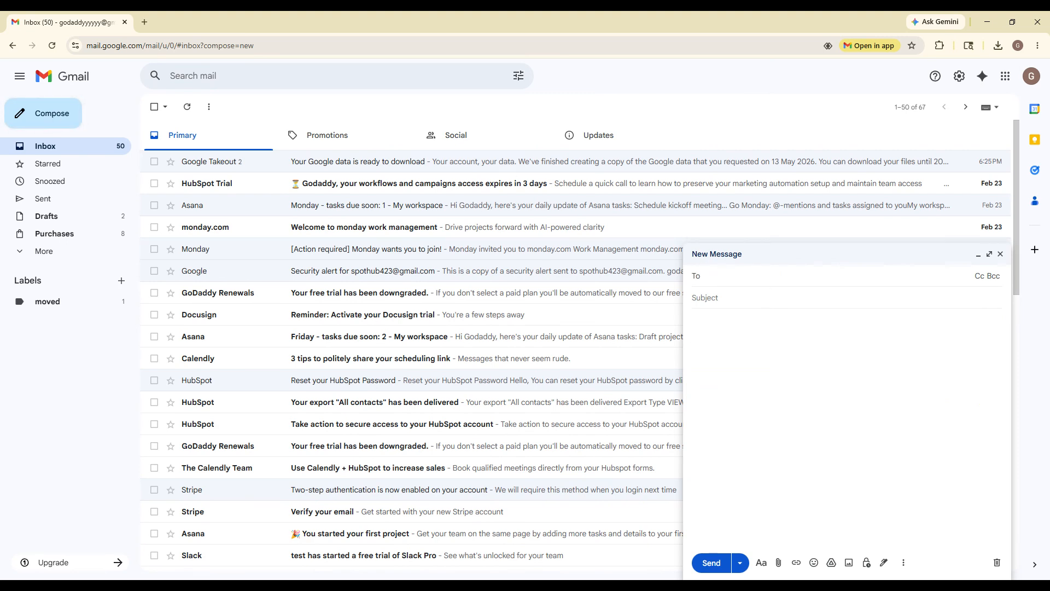
pyautogui.write('go')
pyautogui.press('Return')
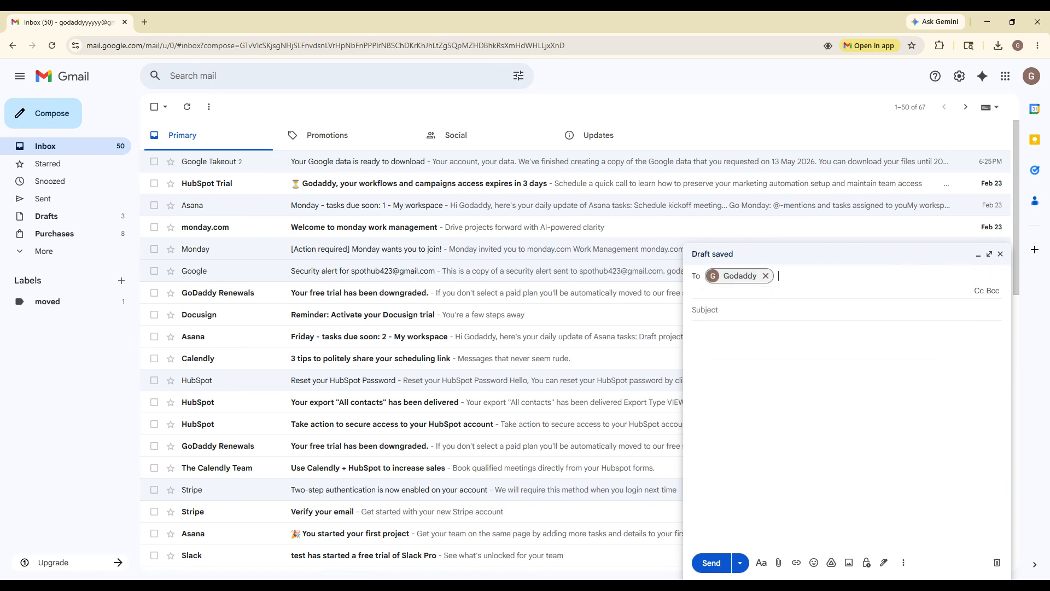
pyautogui.click(730, 314)
pyautogui.write('test')
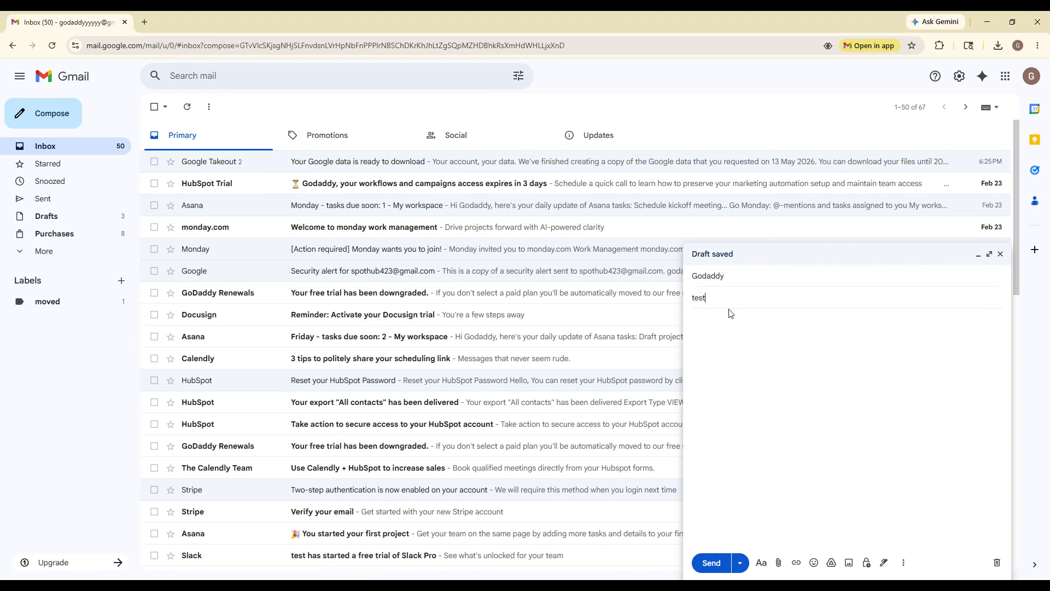
pyautogui.press('Tab')
pyautogui.write('tes')
pyautogui.hotkey('ctrl', 'Return')
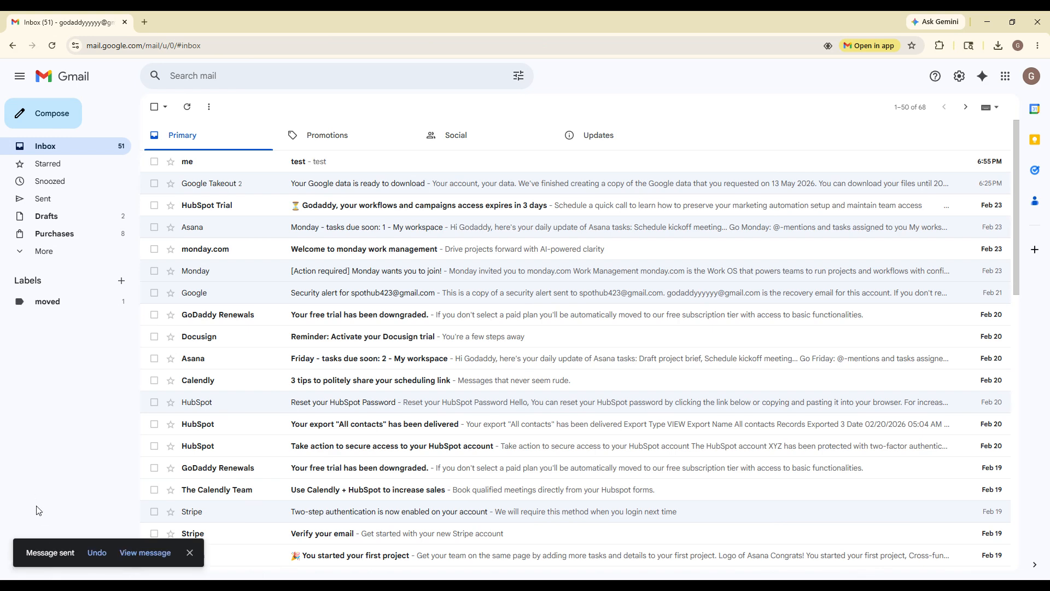
# Reply 'test' in the test email thread, then go back to the inbox list.
pyautogui.click(405, 164)
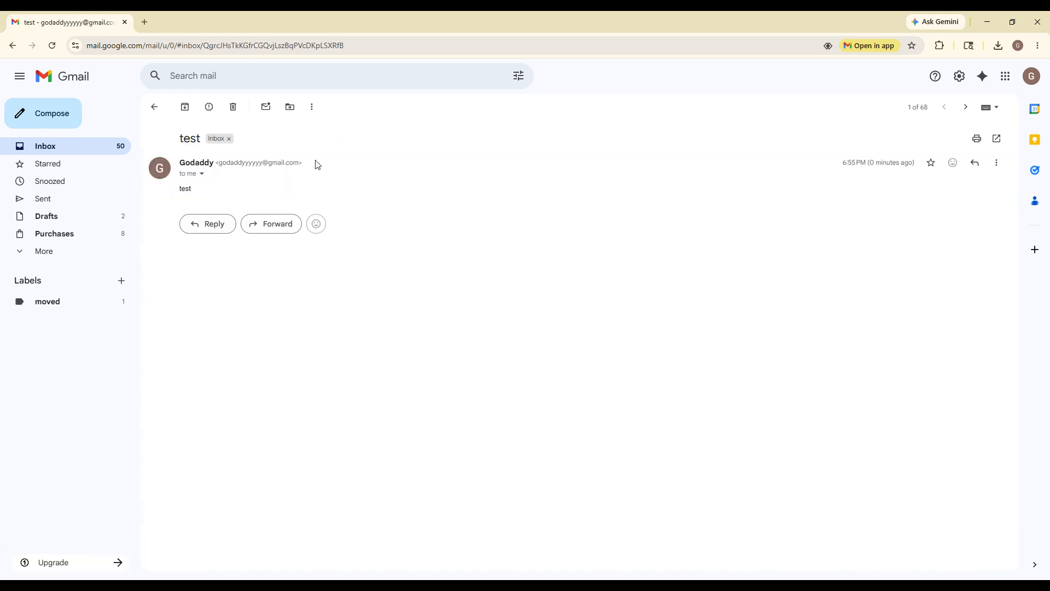
pyautogui.click(146, 109)
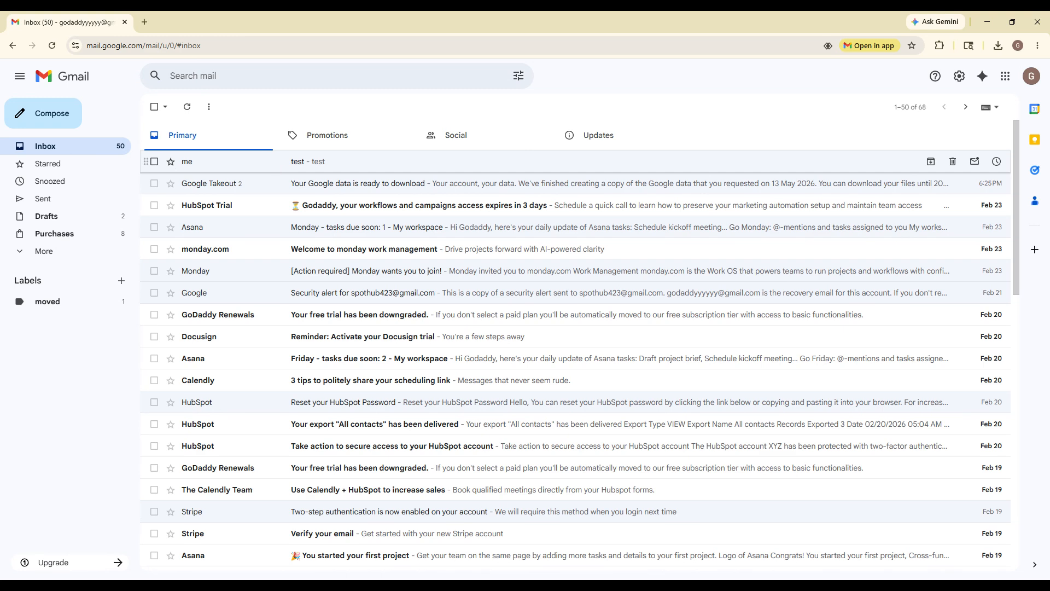
pyautogui.click(279, 163)
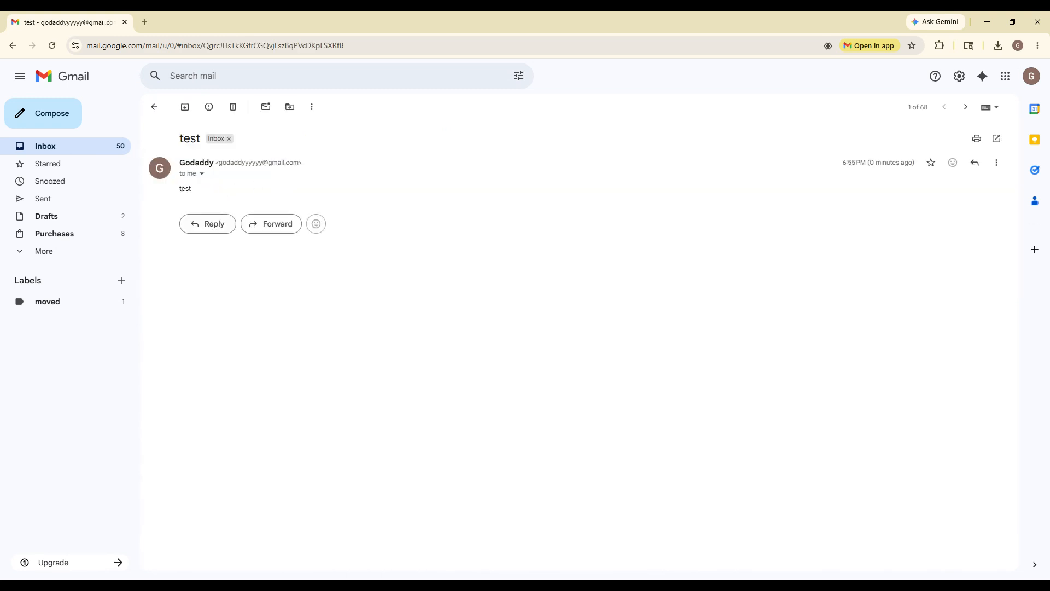
pyautogui.click(213, 229)
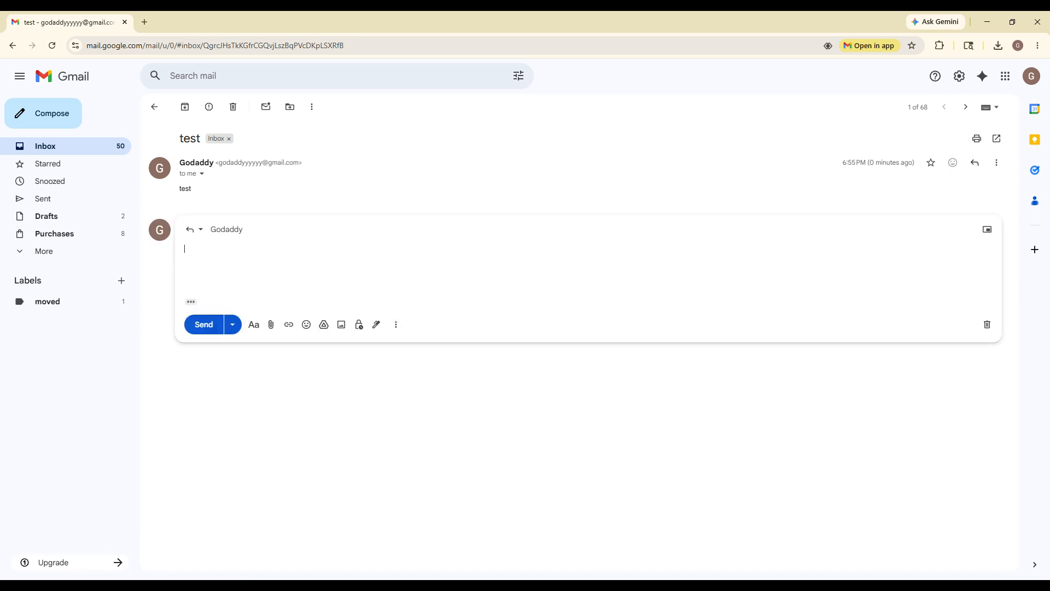
pyautogui.write('test')
pyautogui.click(210, 331)
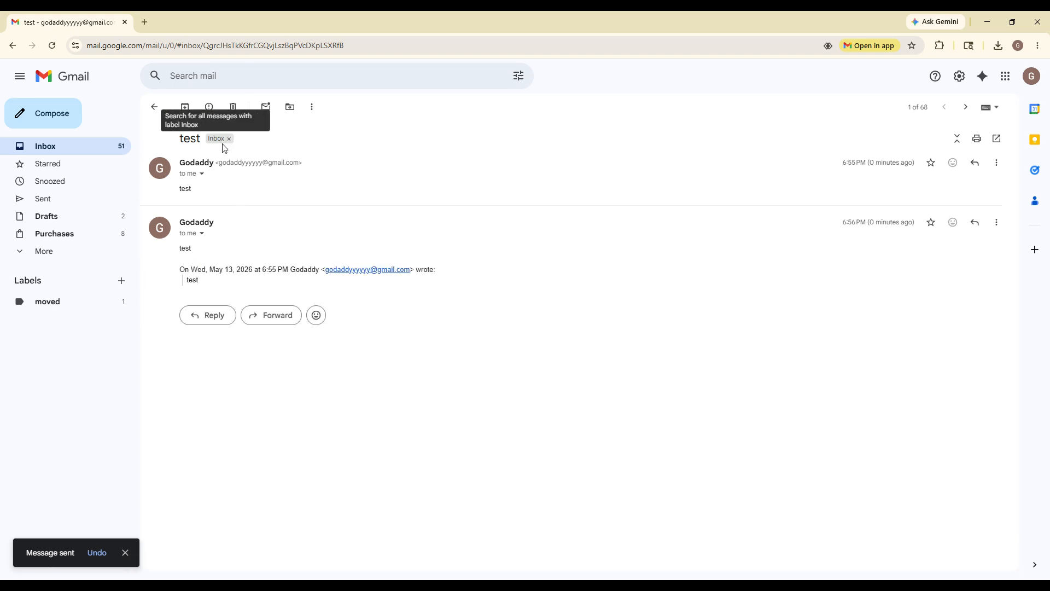
pyautogui.click(154, 107)
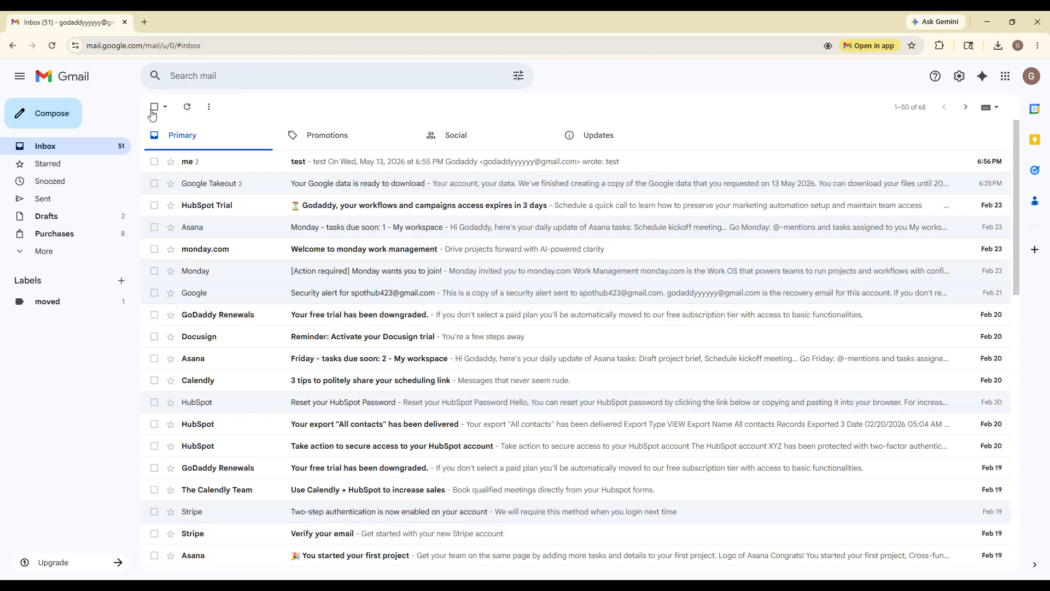
# Star the test conversation, move it and Google Takeout to the 'moved' label, and open that label.
pyautogui.click(171, 163)
pyautogui.click(154, 163)
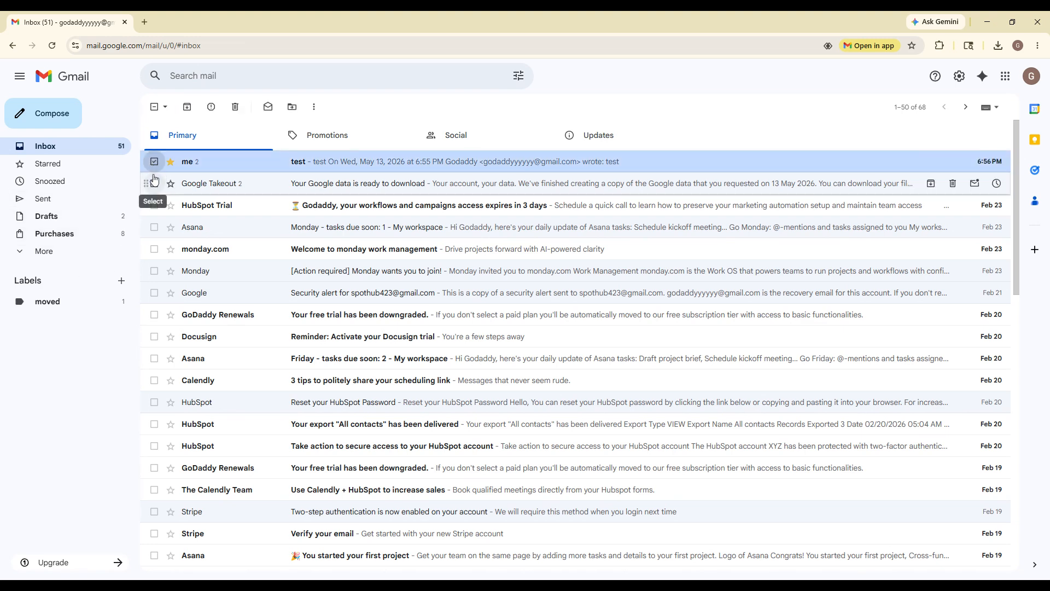
pyautogui.click(155, 184)
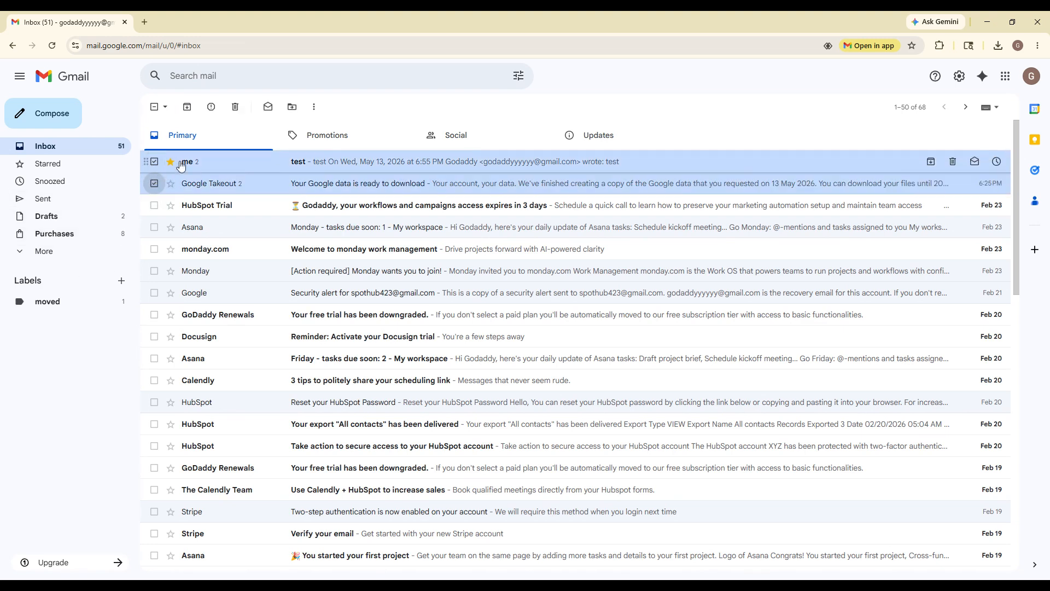
pyautogui.click(293, 108)
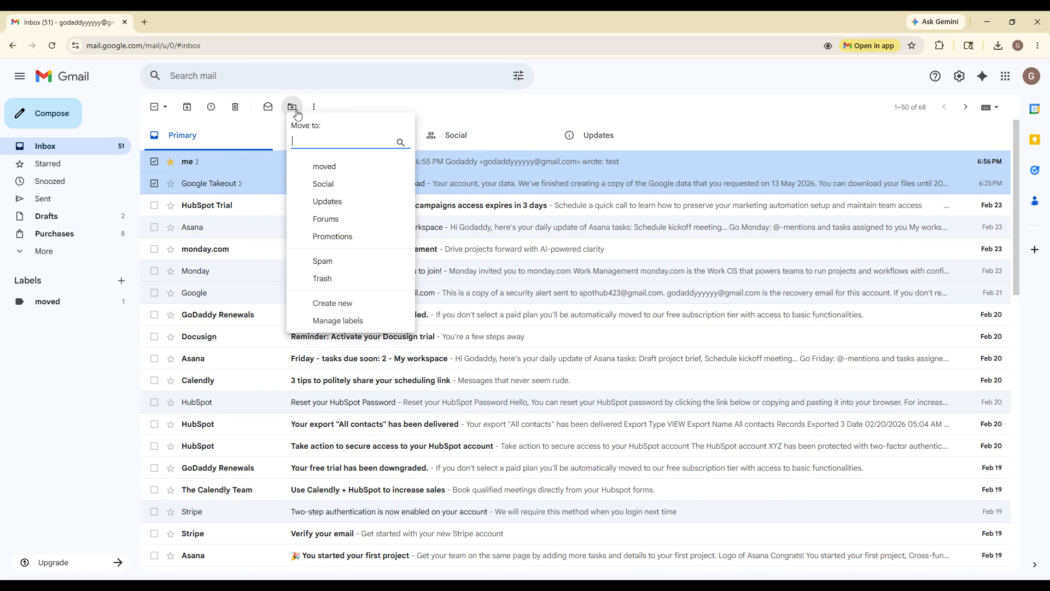
pyautogui.click(356, 174)
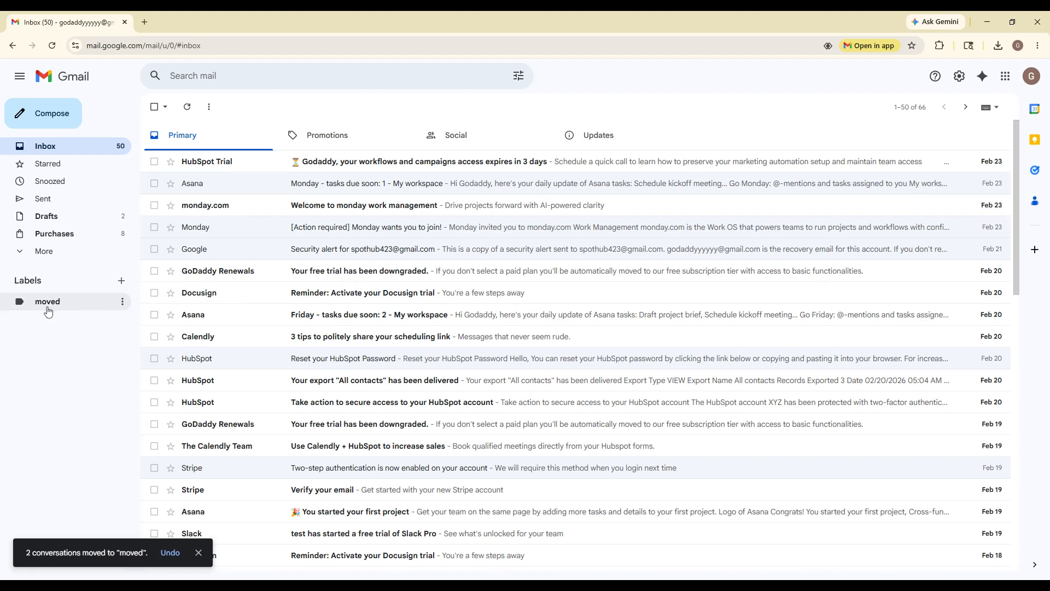
pyautogui.click(38, 310)
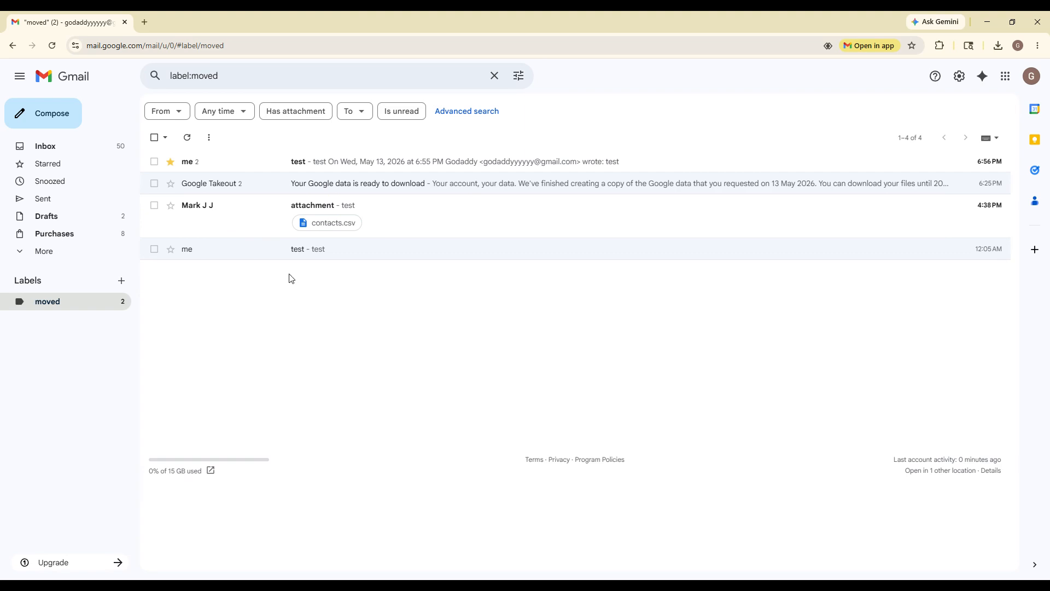
# Rerun the recent category:promotions search from the inbox, then clear it.
pyautogui.click(89, 82)
pyautogui.click(306, 76)
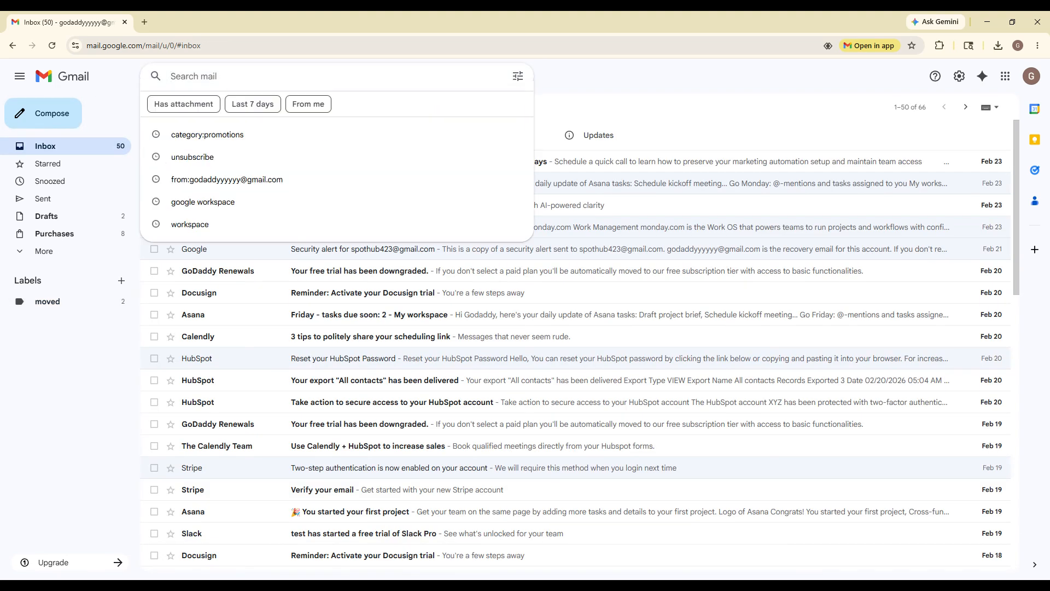
pyautogui.press('Down')
pyautogui.press('Return')
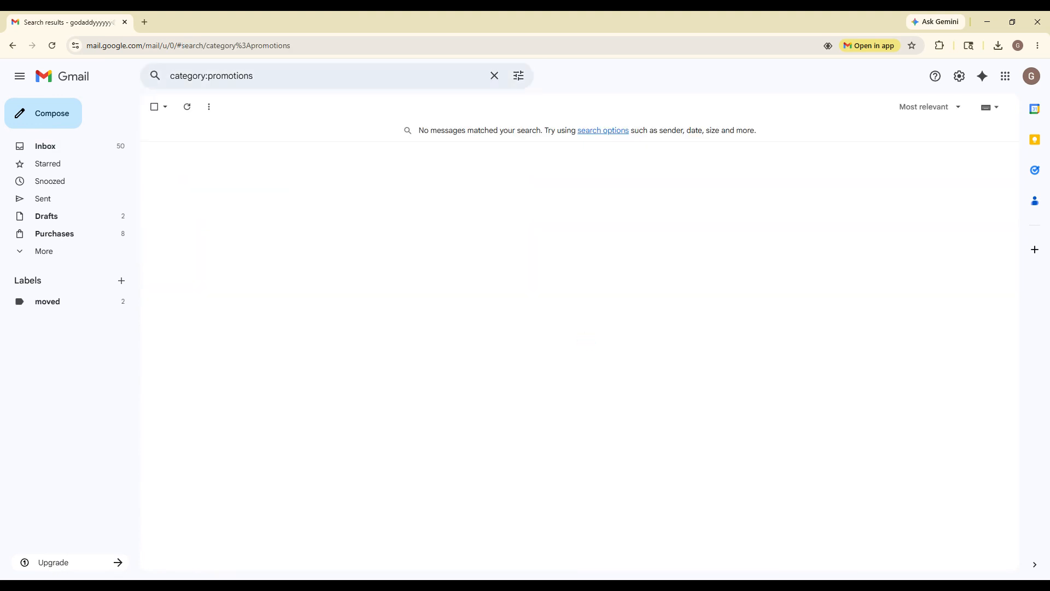
pyautogui.click(488, 75)
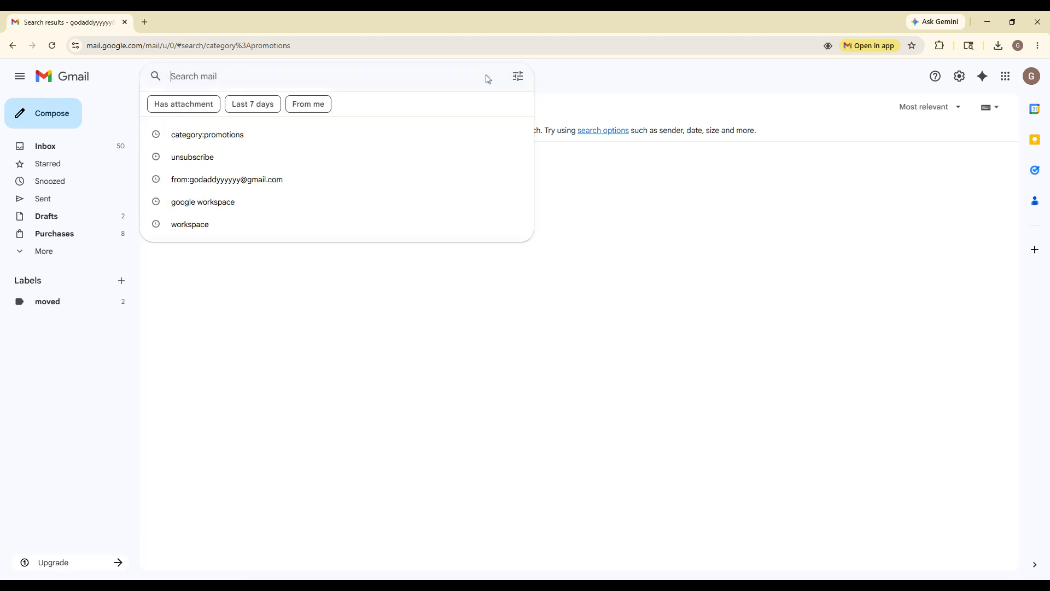
# Search for is:unread messages, then clear the search and return to the inbox.
pyautogui.write('is:unread')
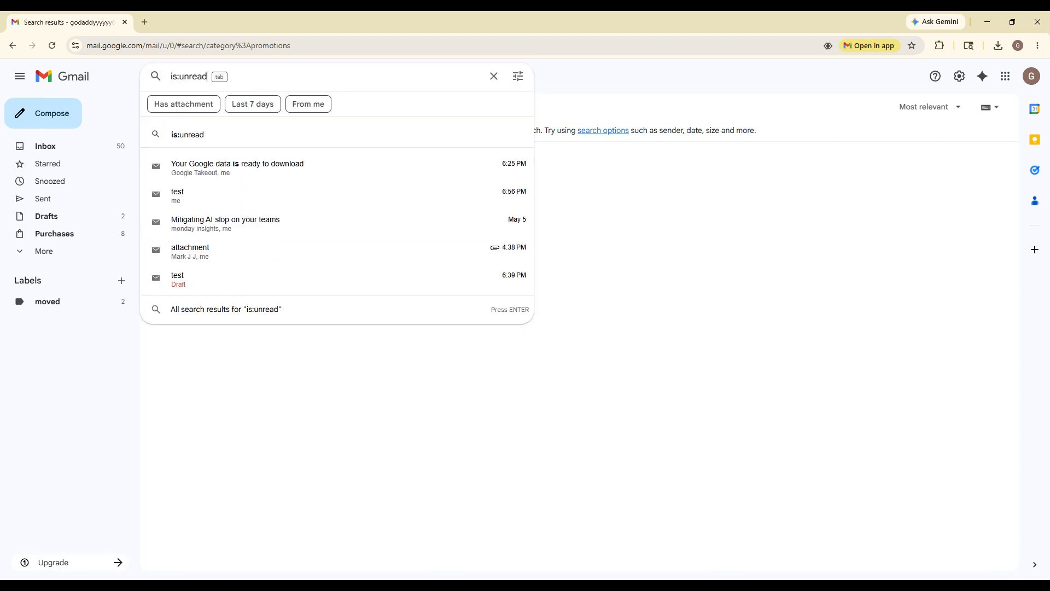
pyautogui.press('Return')
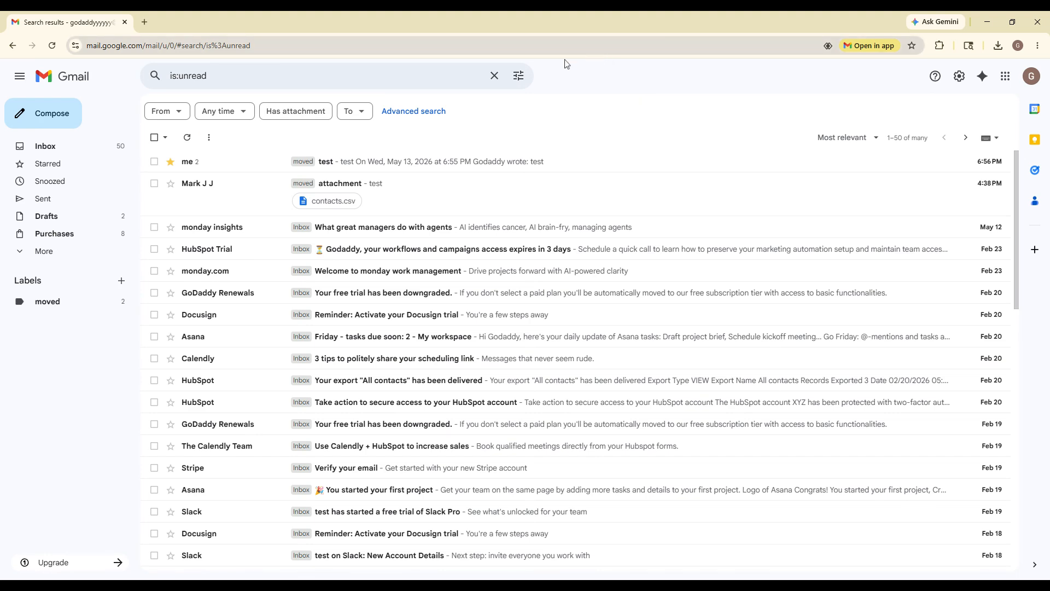
pyautogui.click(495, 75)
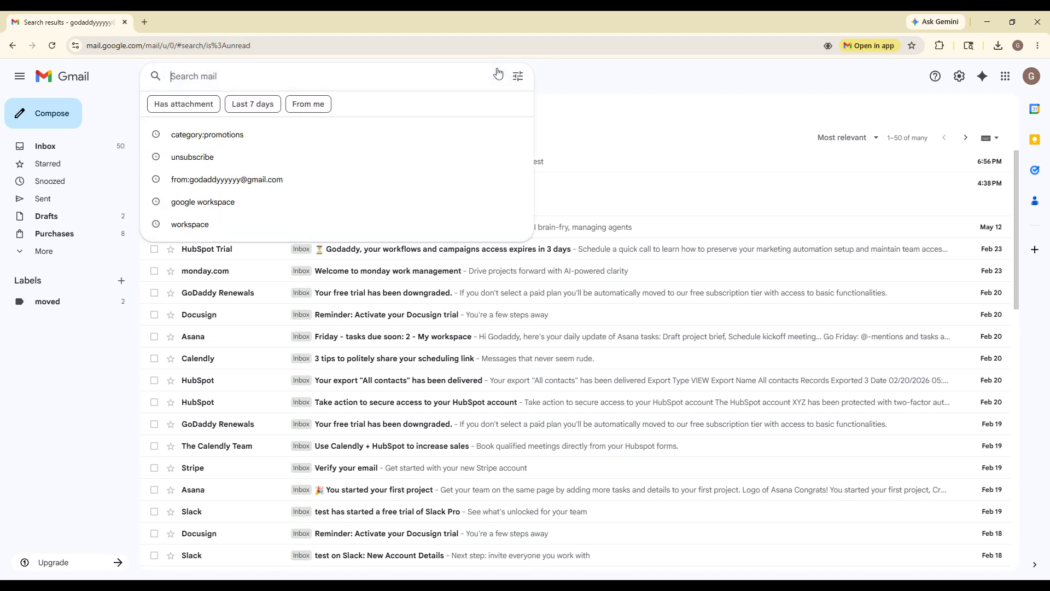
pyautogui.click(53, 81)
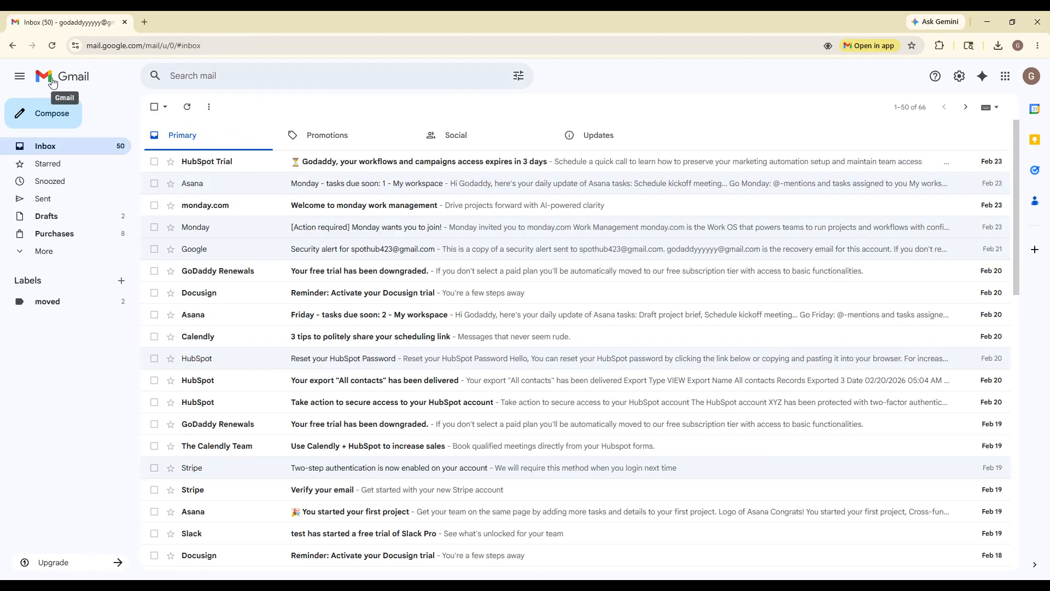
# Delete the HubSpot Trial and Asana conversations.
pyautogui.click(154, 162)
pyautogui.click(154, 183)
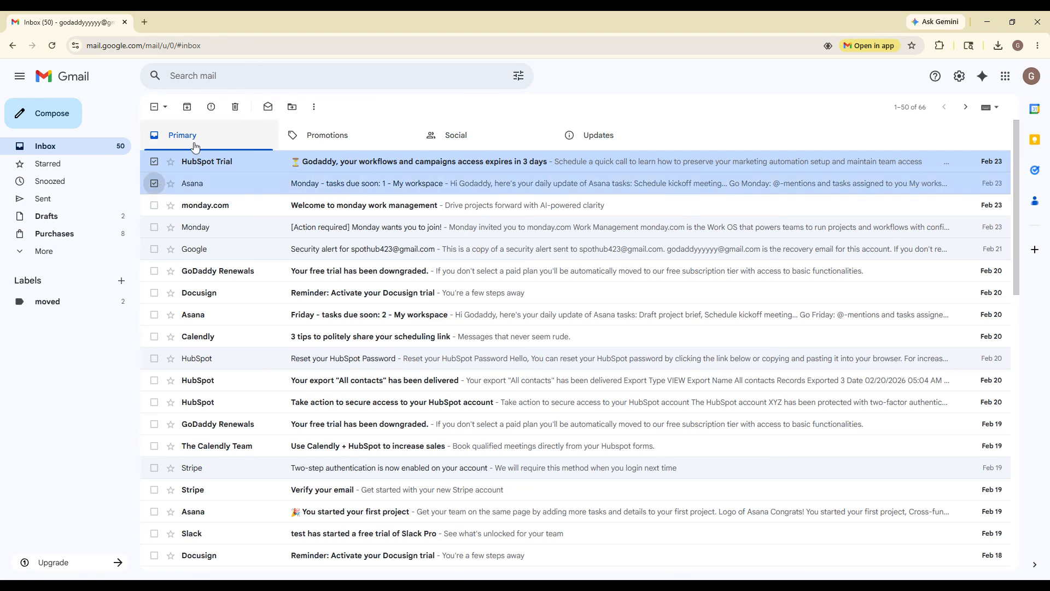
pyautogui.click(235, 107)
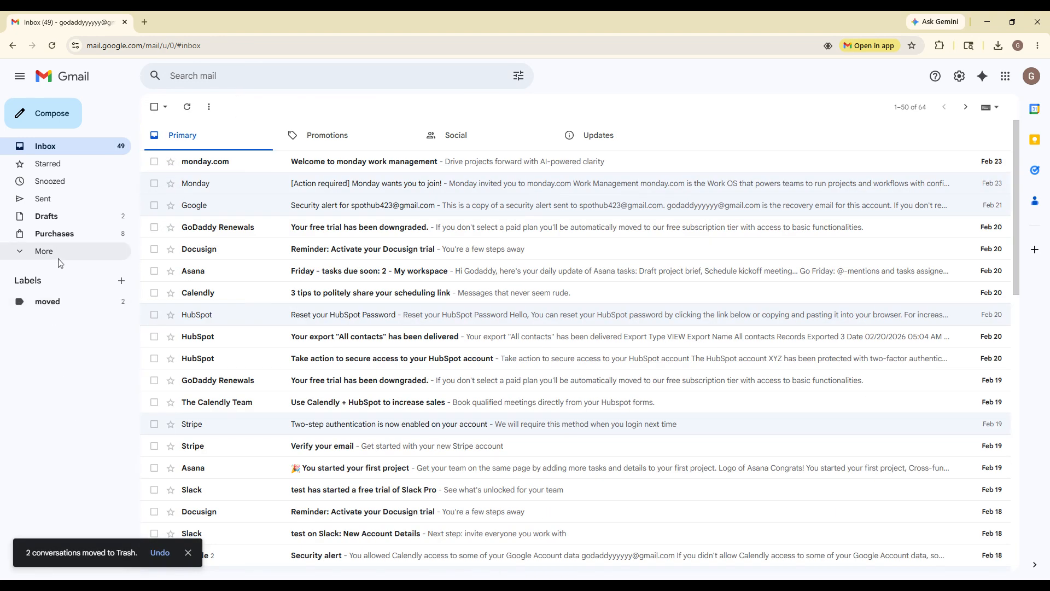
# Check the Trash folder under More, then view the Spam folder.
pyautogui.click(44, 251)
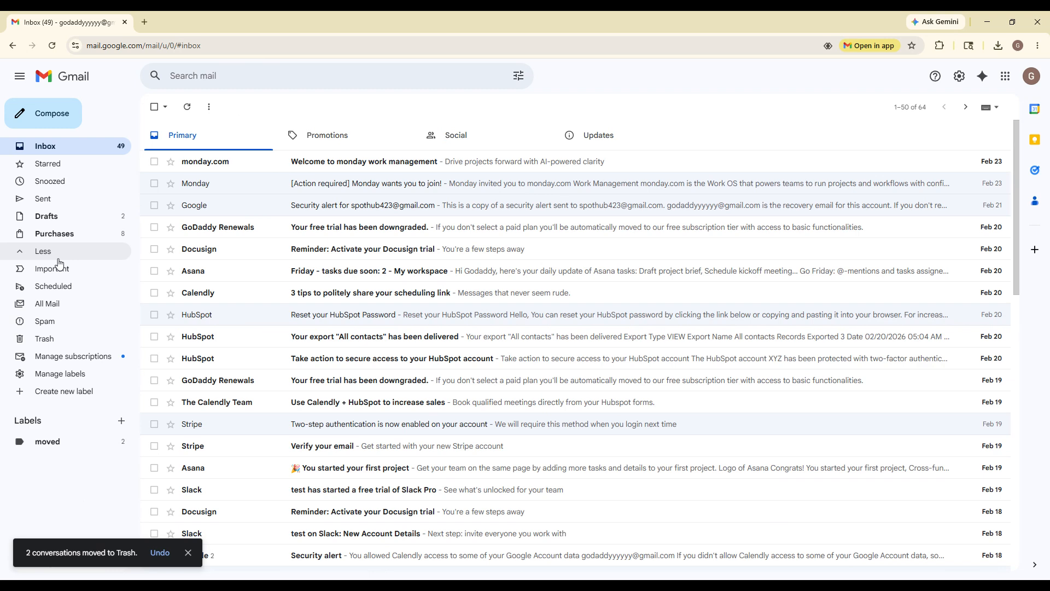
pyautogui.click(68, 343)
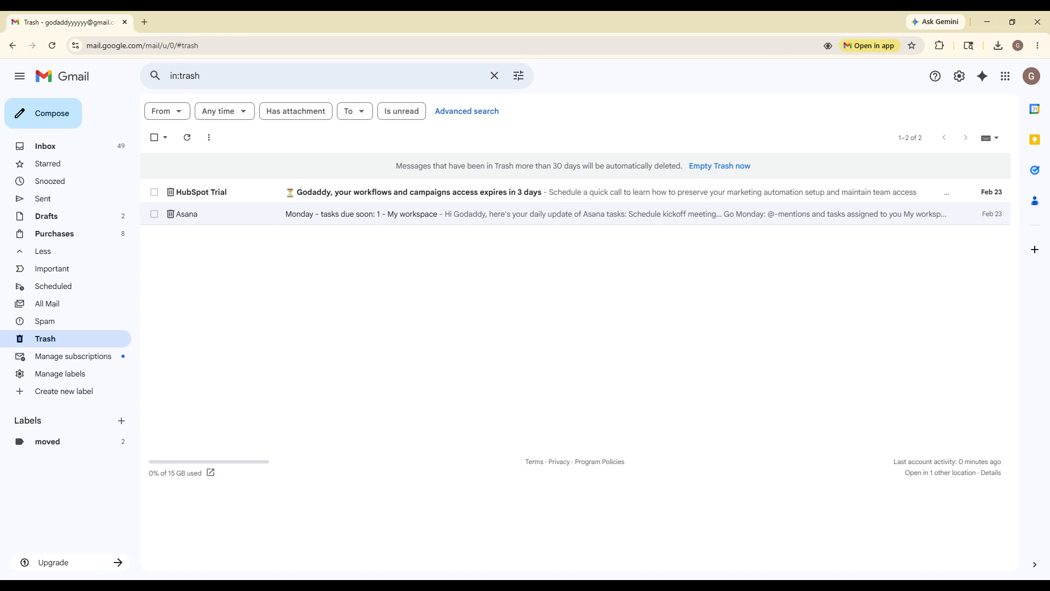
pyautogui.click(77, 323)
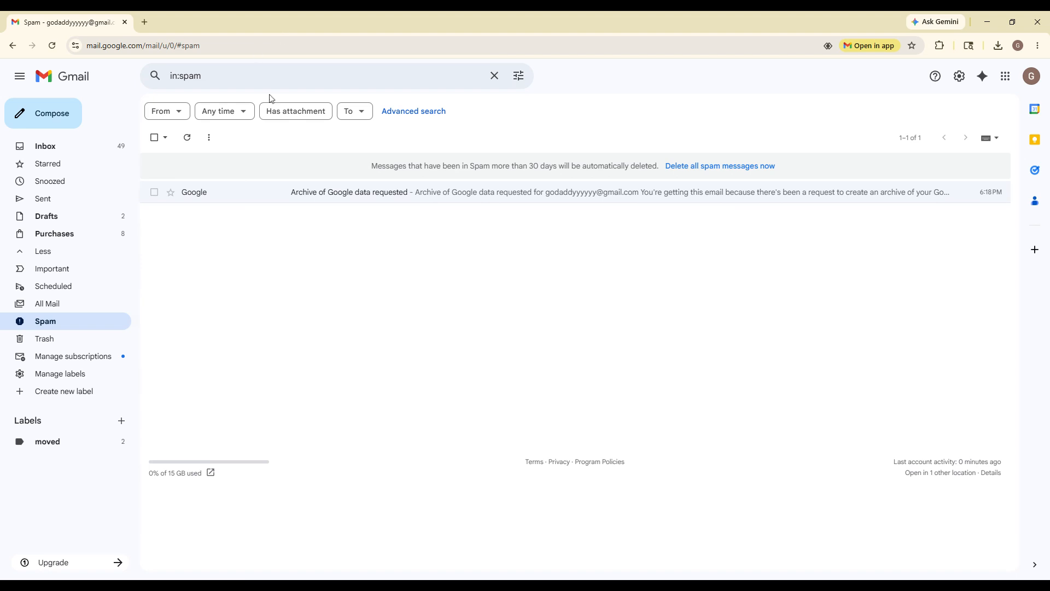
# Mark 'Archive of Google data requested' as not spam, then archive it from the Inbox.
pyautogui.click(261, 194)
pyautogui.click(228, 227)
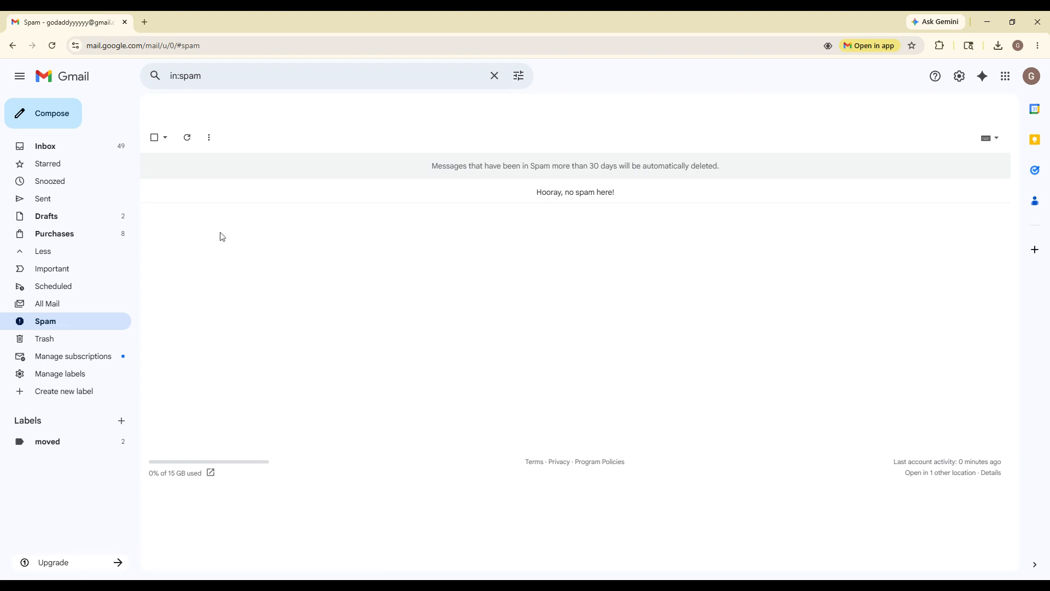
pyautogui.click(96, 149)
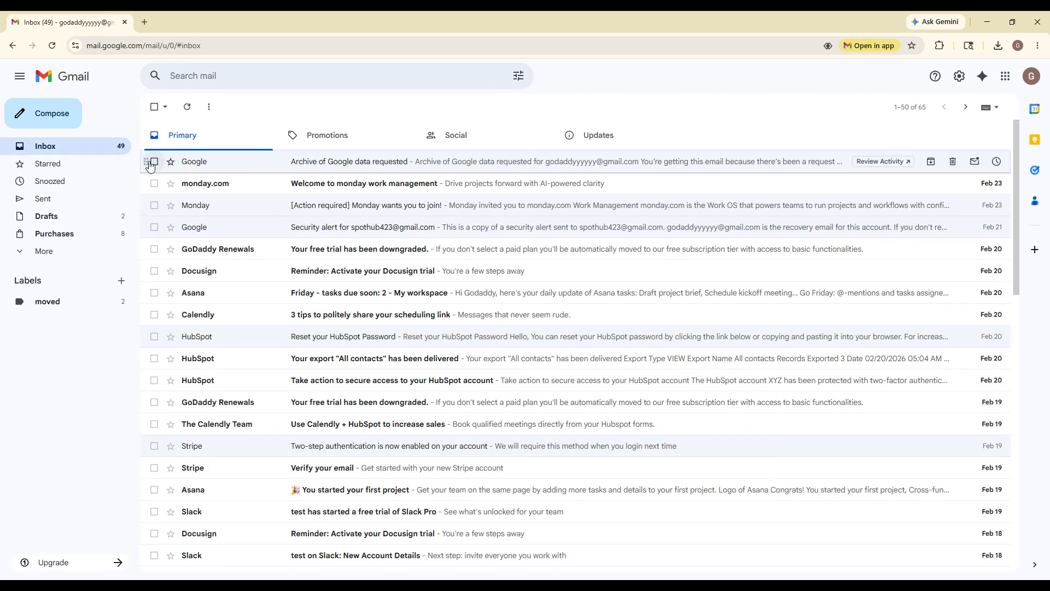
pyautogui.click(154, 161)
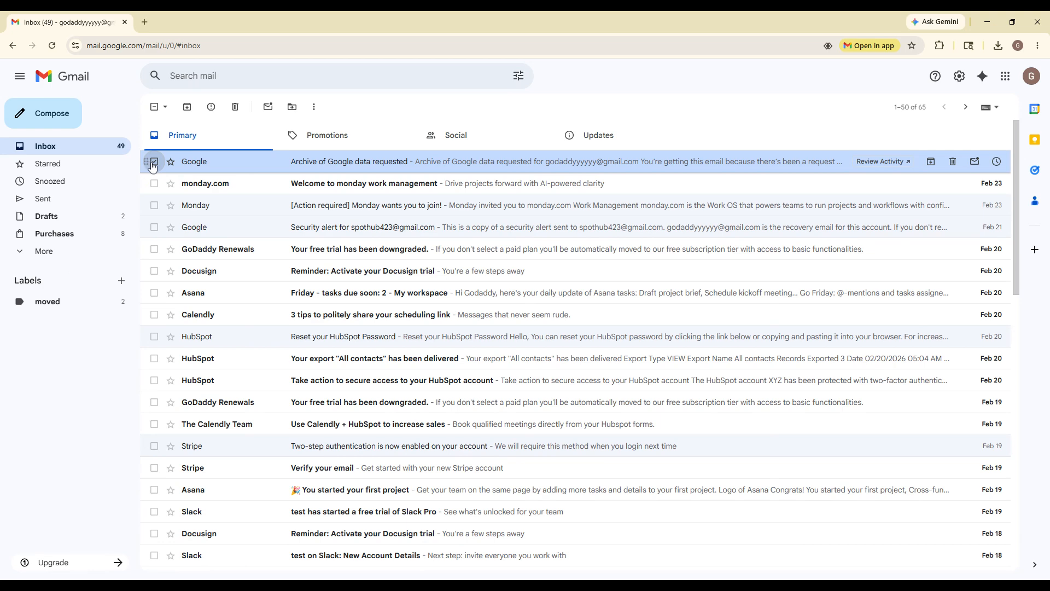
pyautogui.click(187, 107)
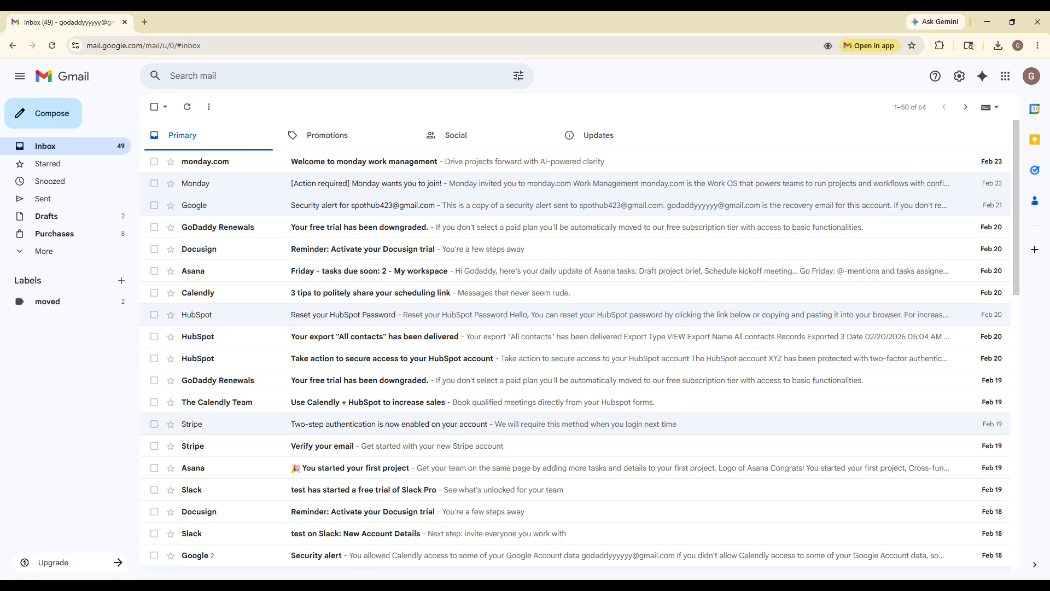
# Go to Settings > Filters and Blocked Addresses and start a new filter.
pyautogui.click(961, 86)
pyautogui.click(892, 139)
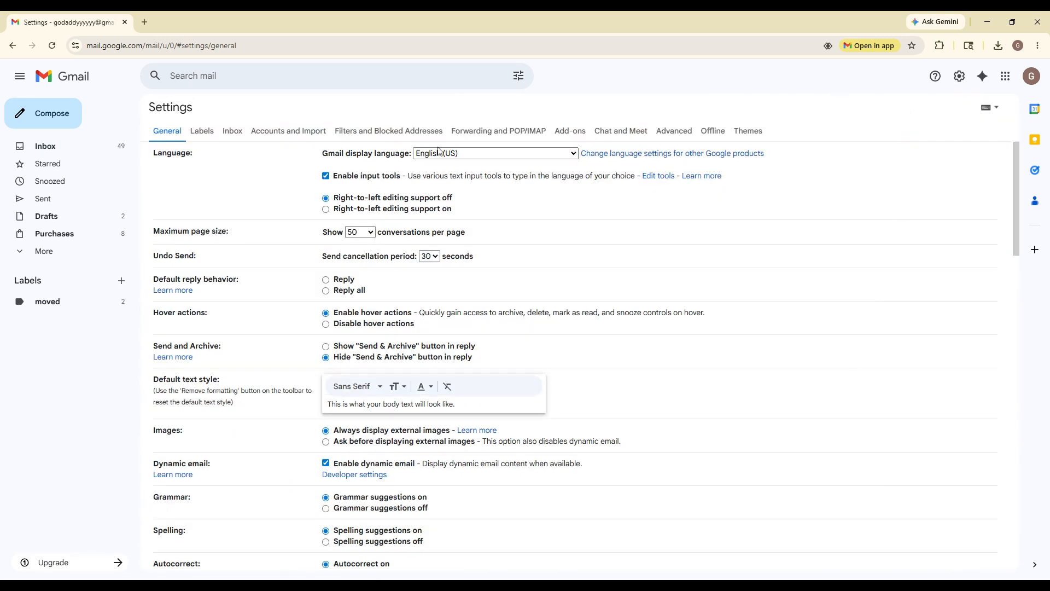
pyautogui.click(407, 133)
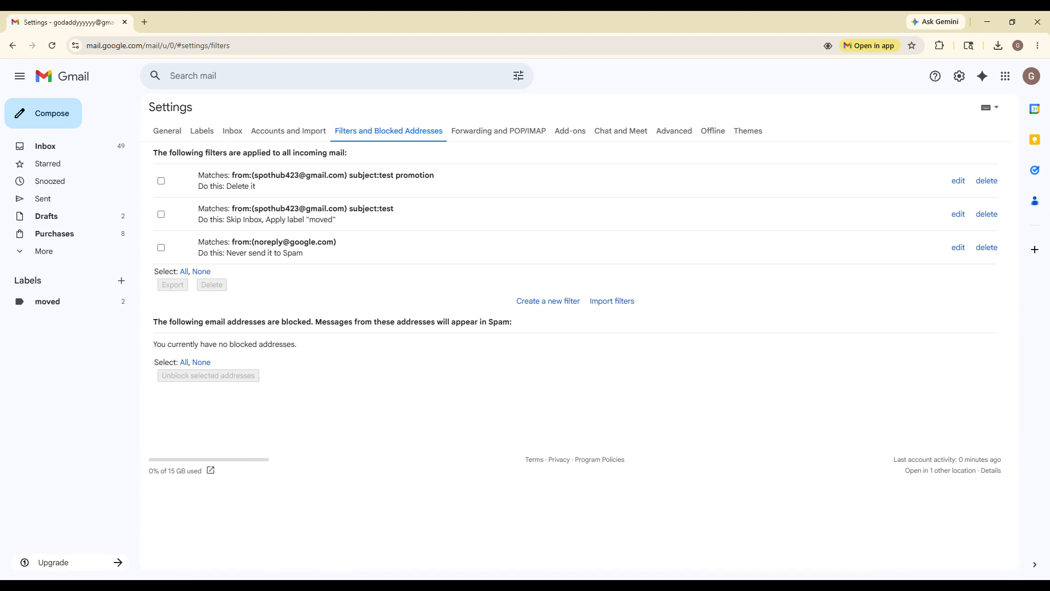
pyautogui.click(547, 301)
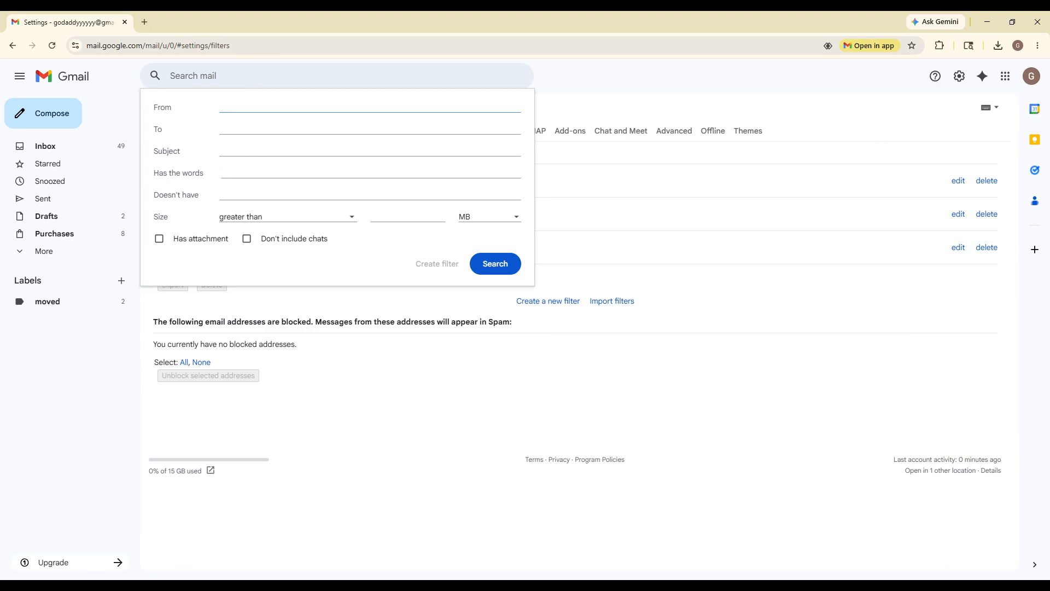
# Create a filter applying the 'moved' label to mail from the test sender's address, then return to Inbox.
pyautogui.press('Return')
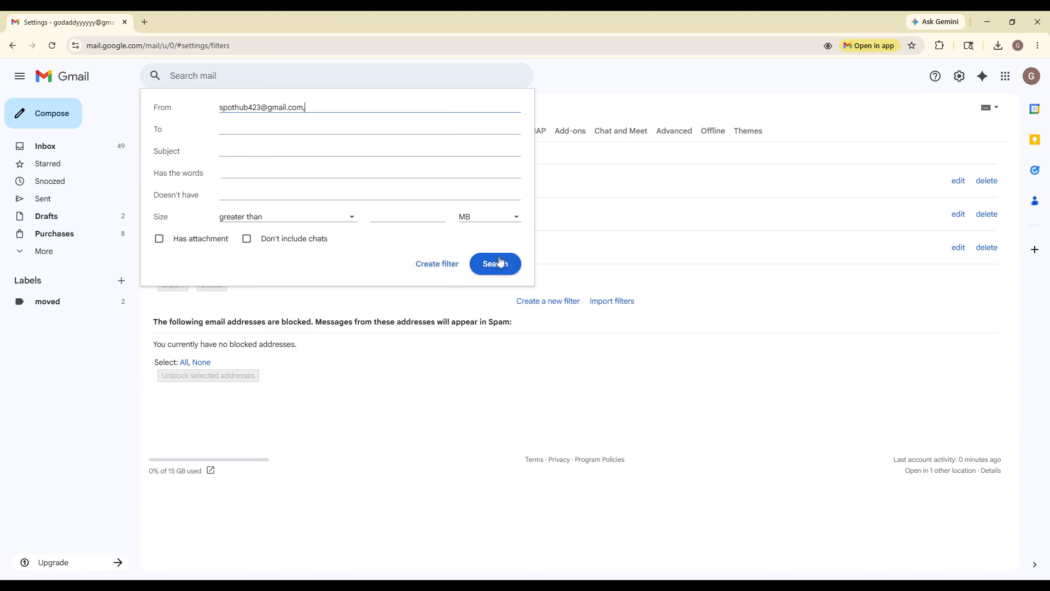
pyautogui.click(441, 269)
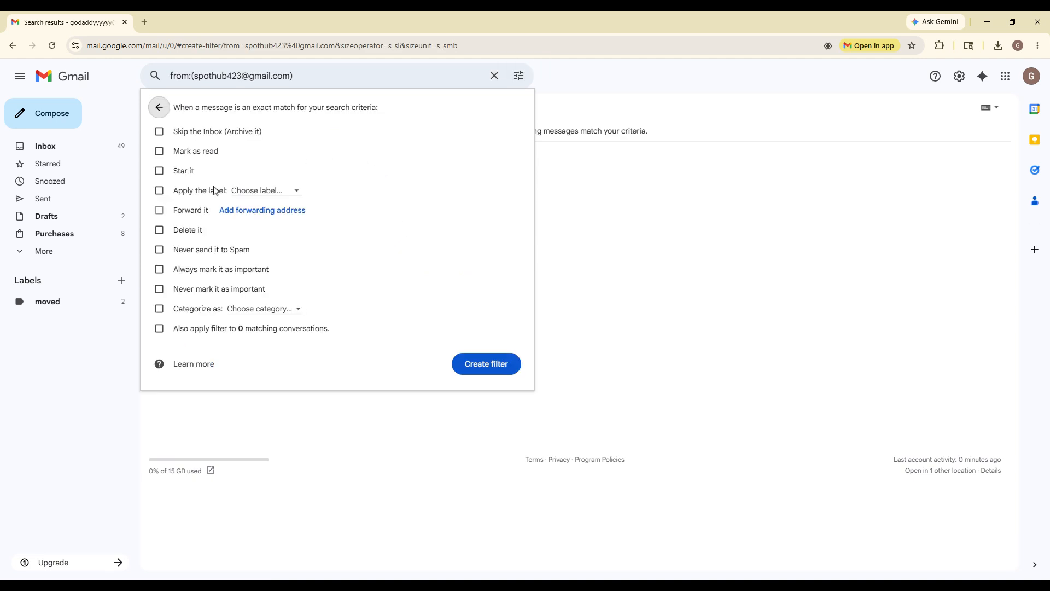
pyautogui.click(265, 191)
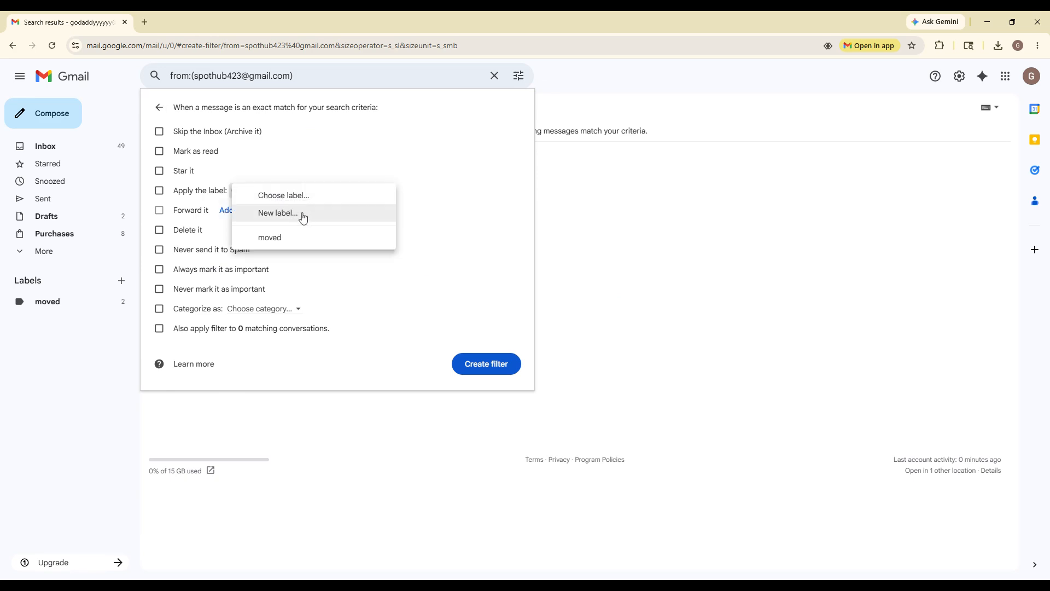
pyautogui.click(303, 237)
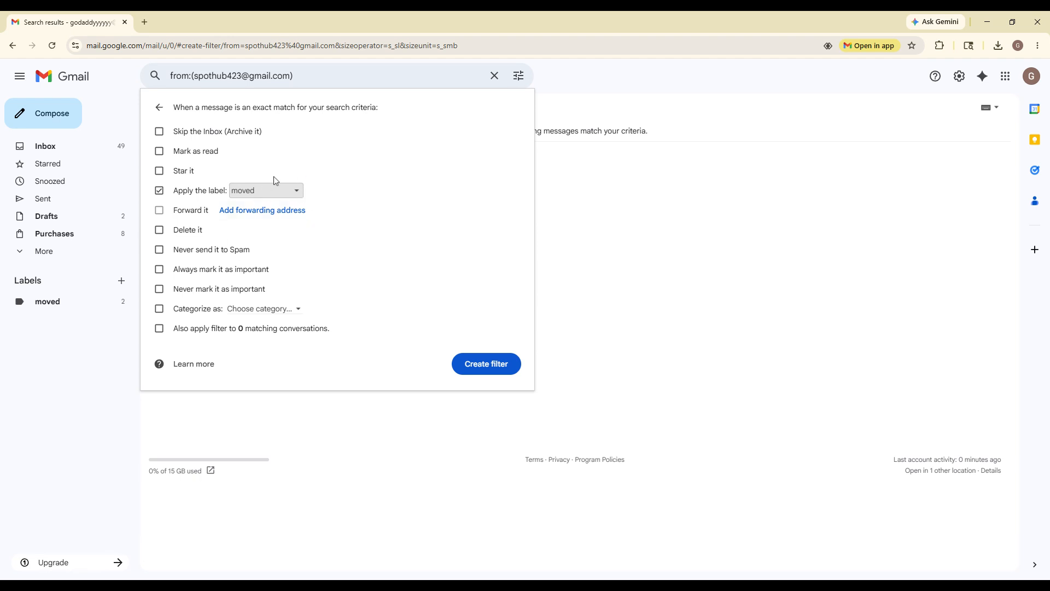
pyautogui.click(483, 363)
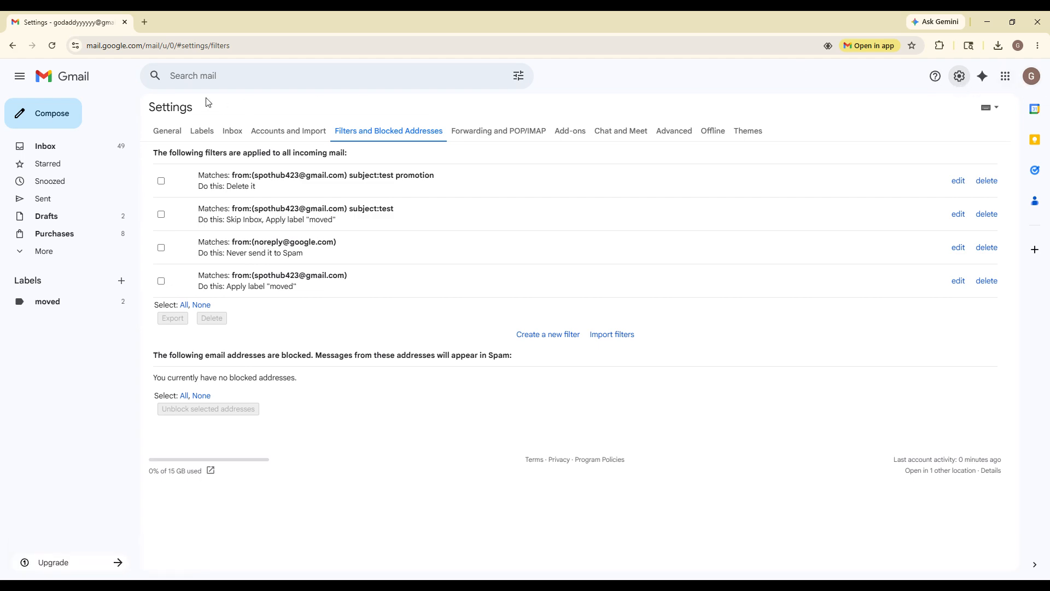
pyautogui.click(78, 84)
pyautogui.click(959, 76)
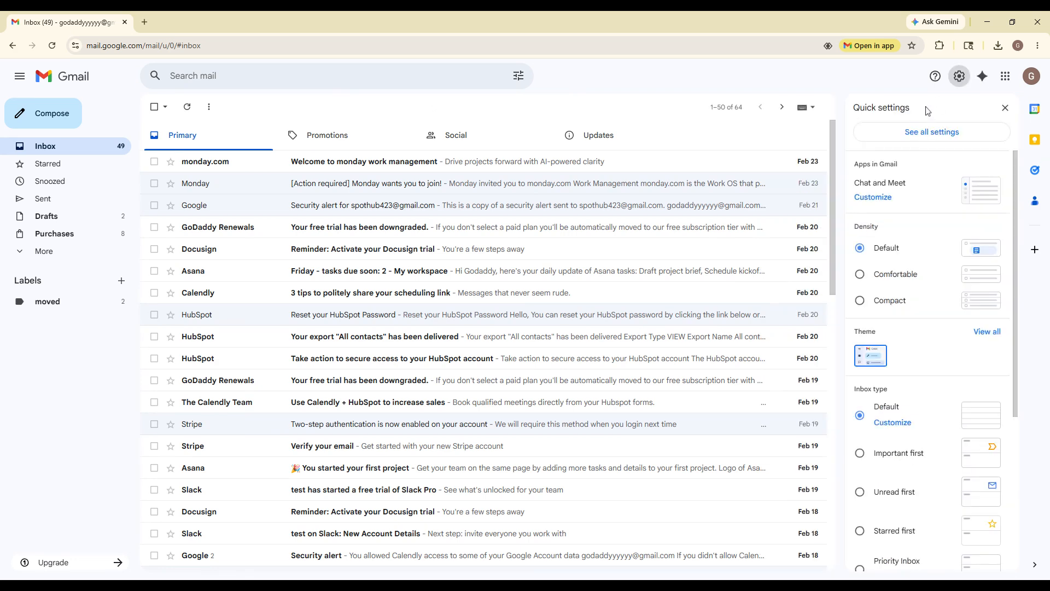
pyautogui.click(913, 132)
pyautogui.scroll(-2, 241, 268)
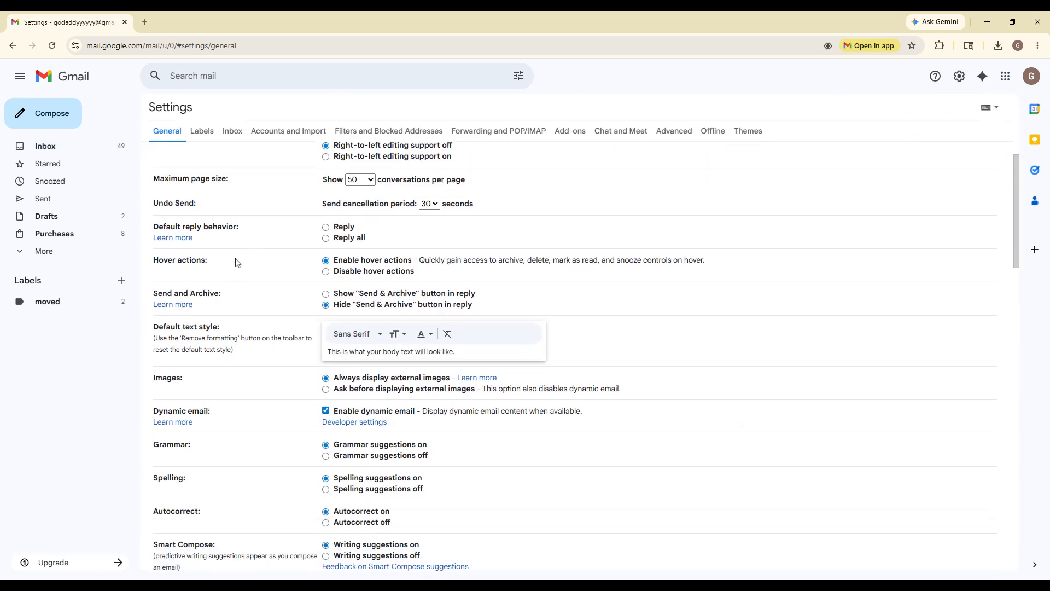
pyautogui.scroll(-4, 242, 270)
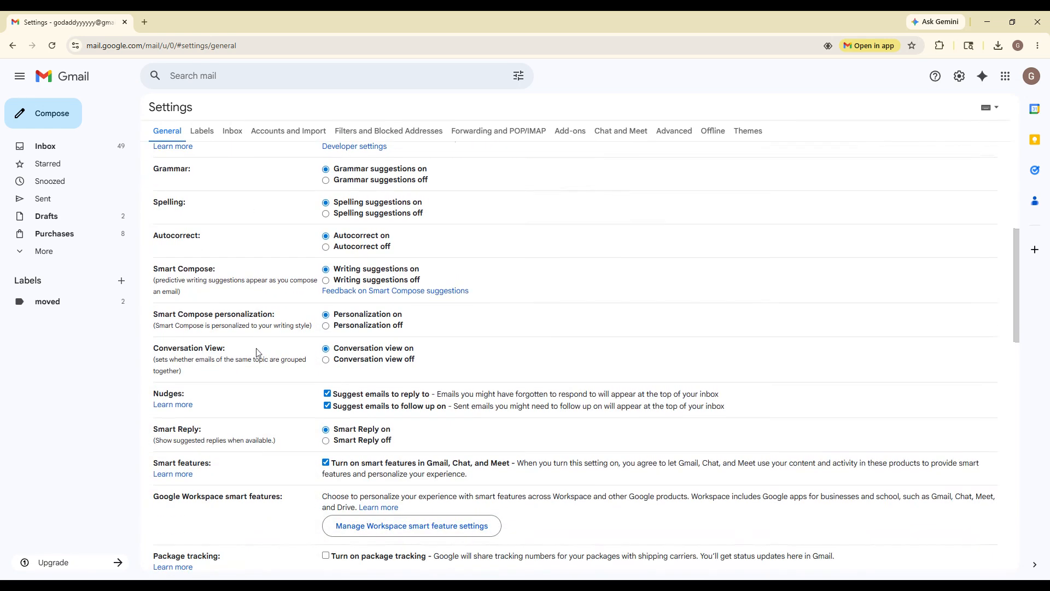
pyautogui.scroll(-6, 256, 347)
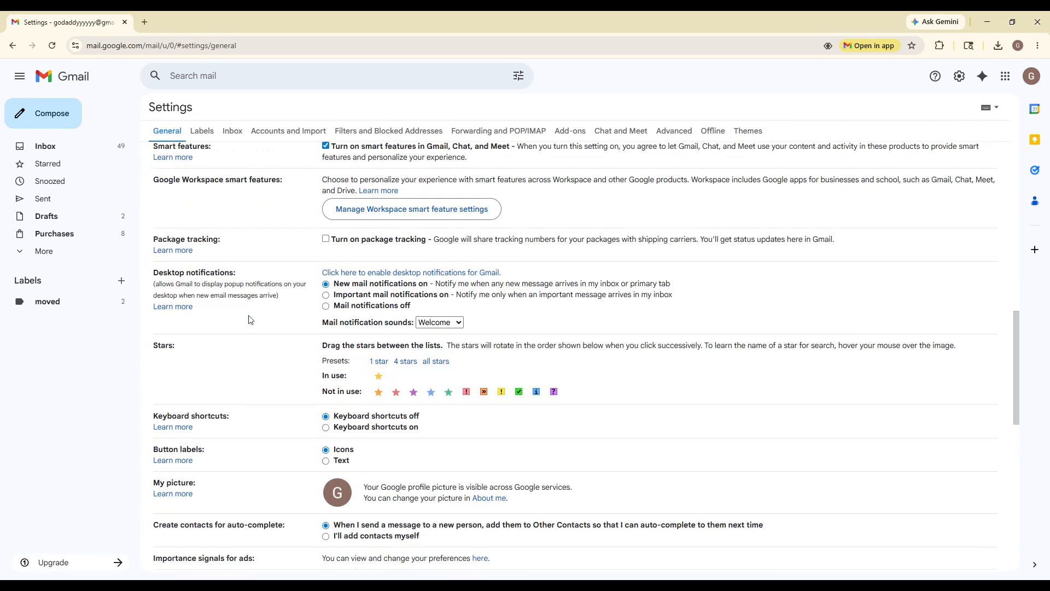
pyautogui.moveTo(237, 261); pyautogui.dragTo(159, 261)
pyautogui.scroll(-10, 338, 276)
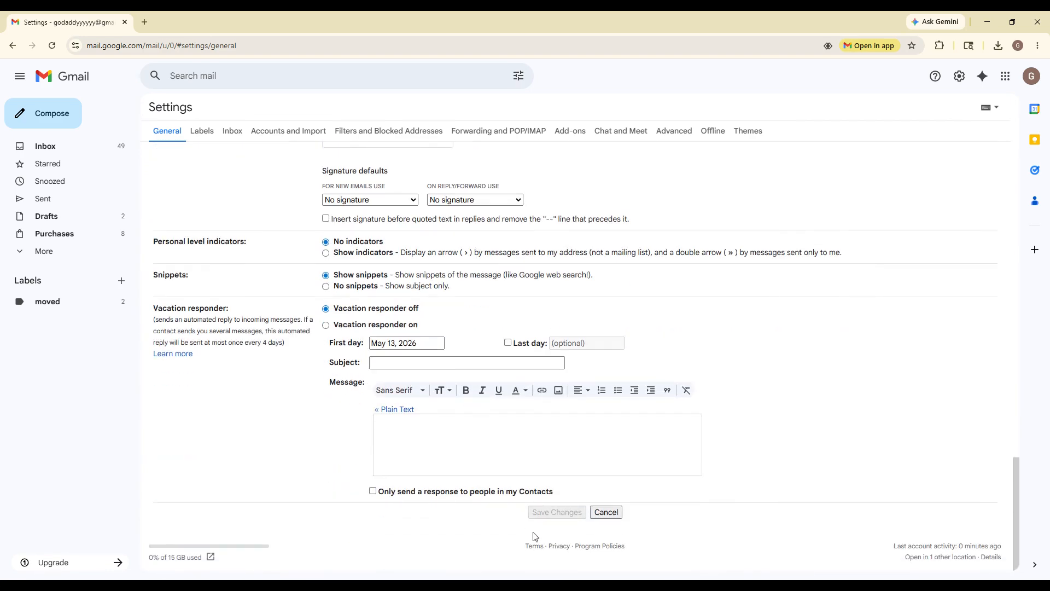
pyautogui.click(68, 79)
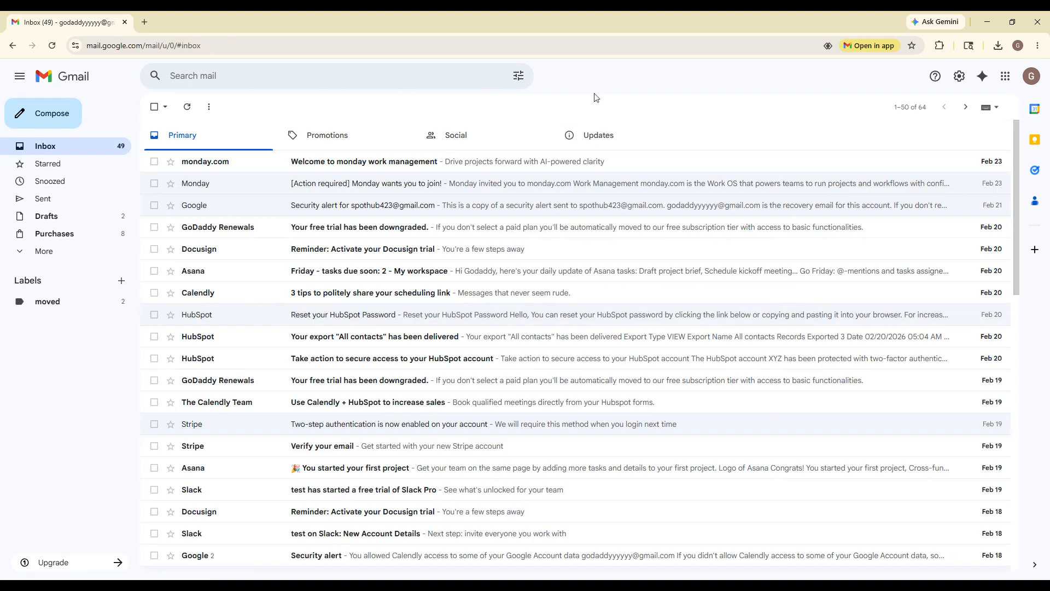